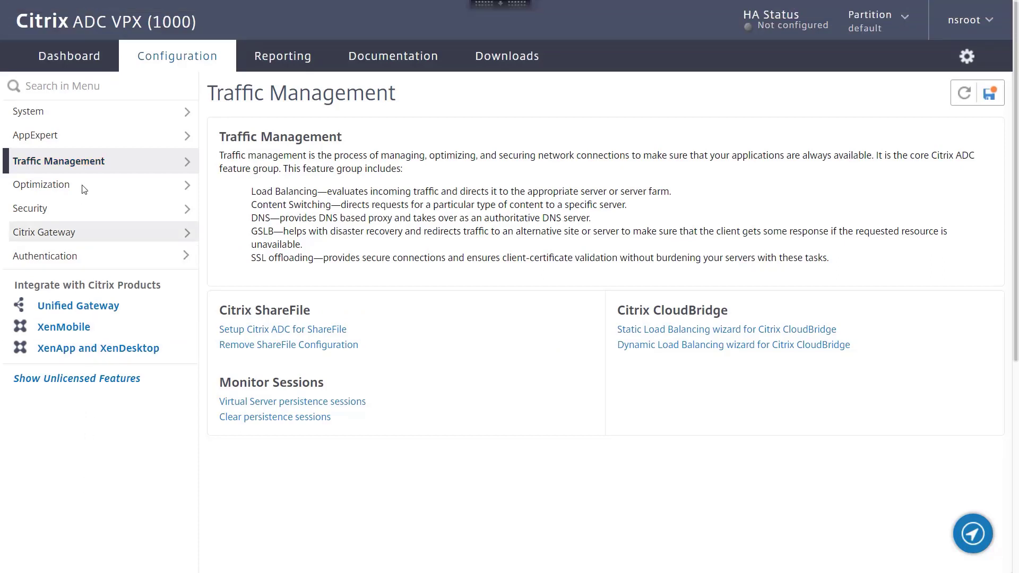
# Open the SSL Certificates overview under Traffic Management > SSL
pyautogui.click(80, 161)
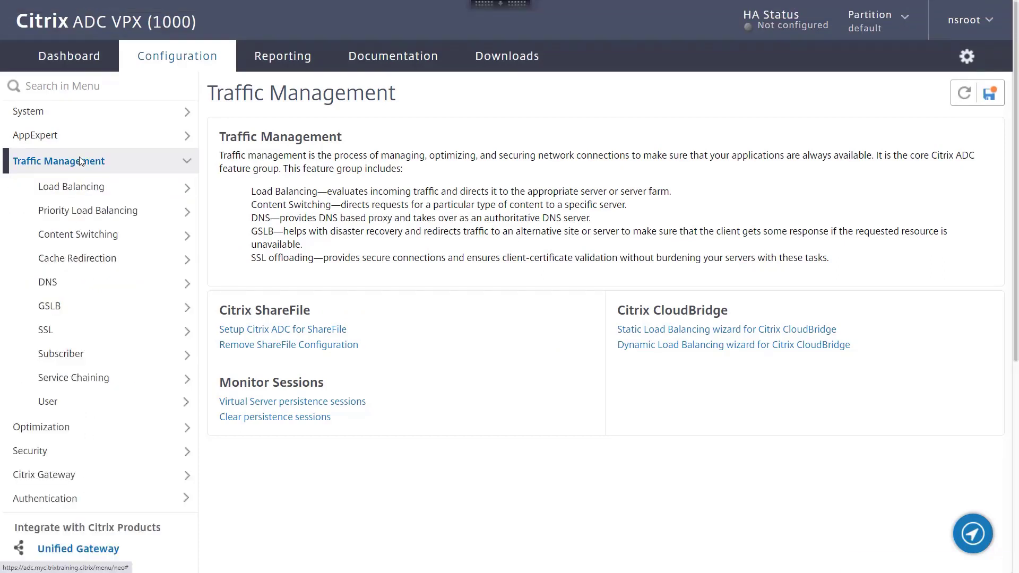
pyautogui.click(46, 330)
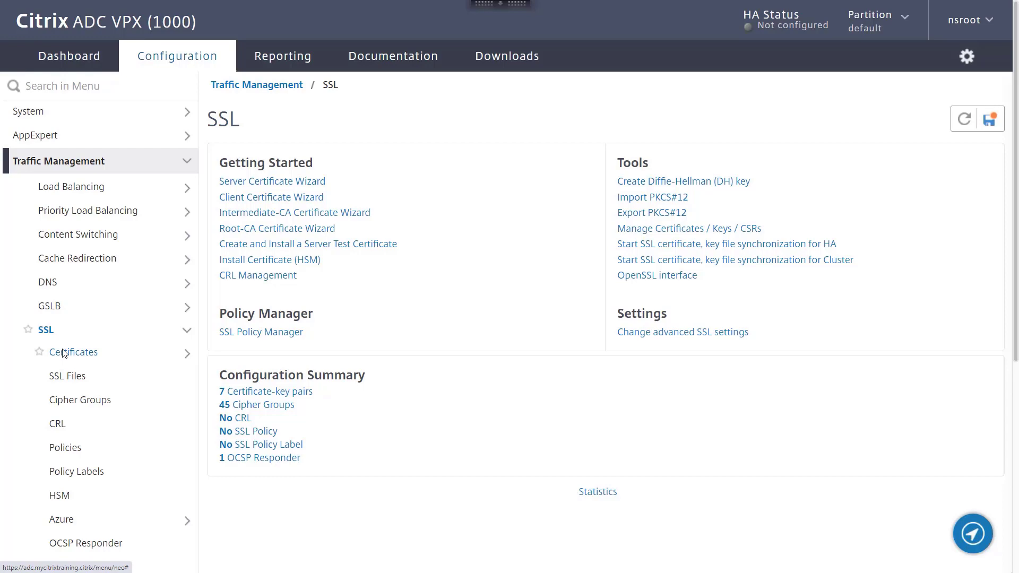
pyautogui.click(64, 353)
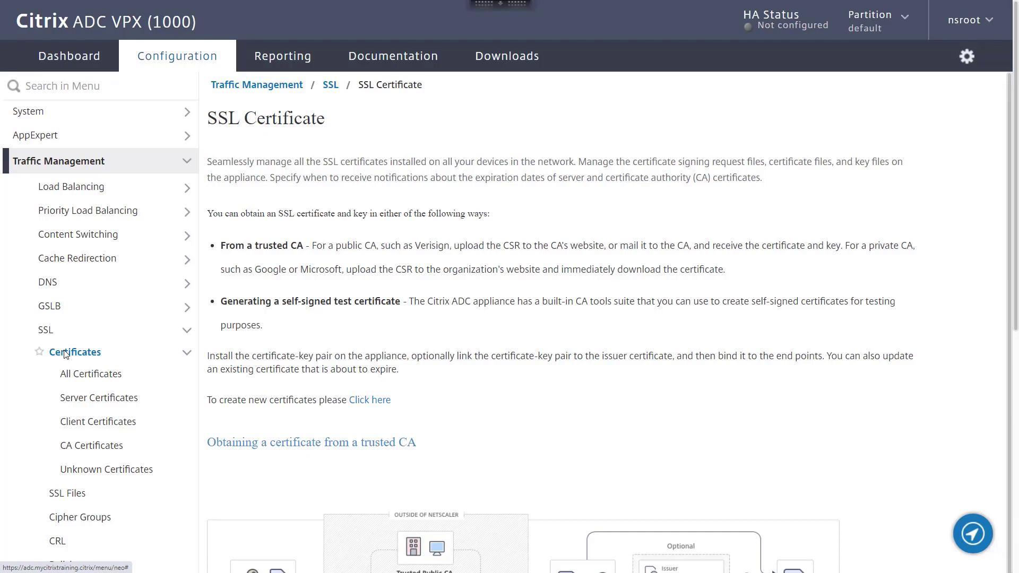
# List the server certificates and confirm mycitrixtraining uses the file mycitrixtraining.cer
pyautogui.click(84, 399)
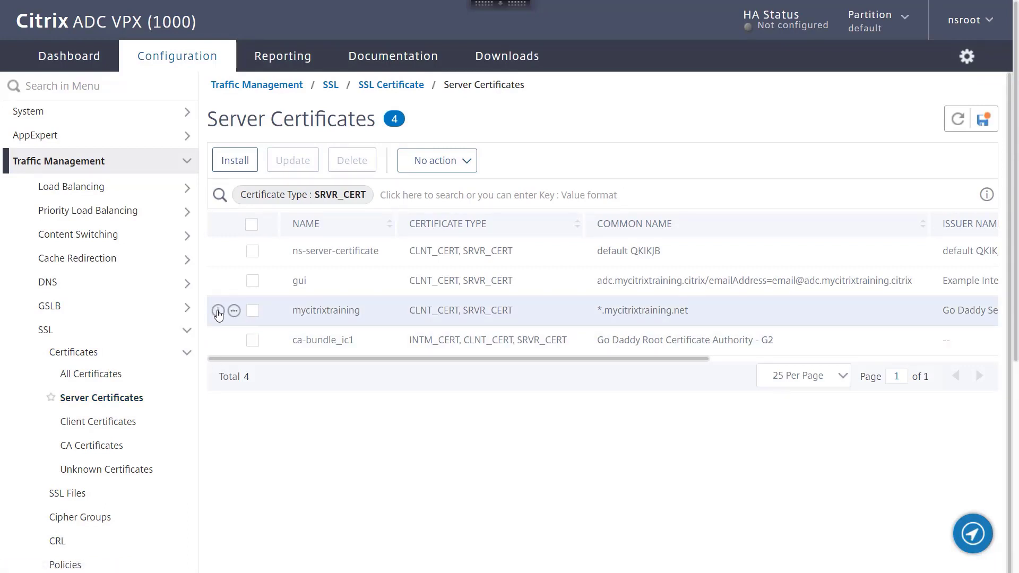
pyautogui.click(218, 311)
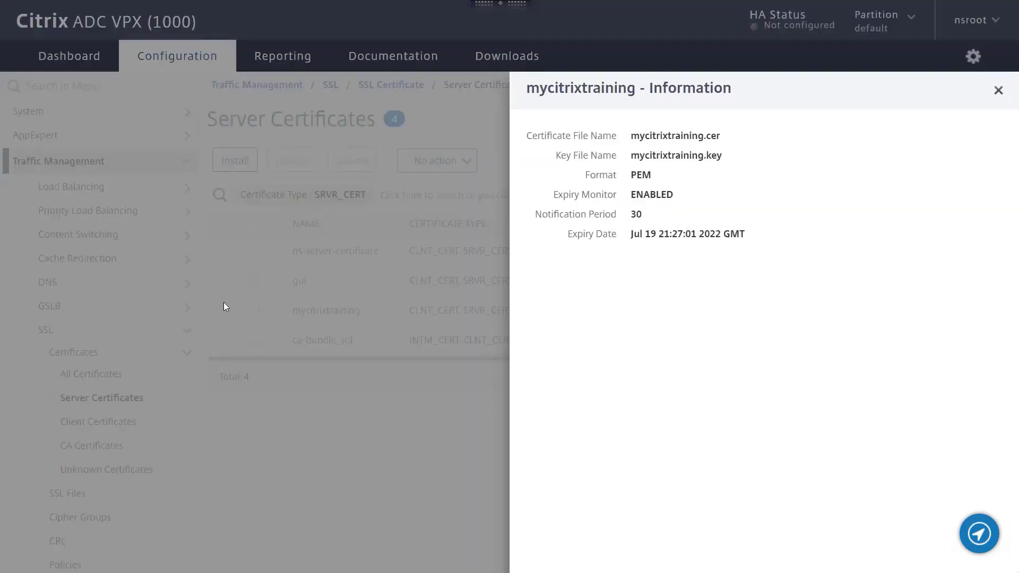
pyautogui.moveTo(631, 136); pyautogui.dragTo(721, 136)
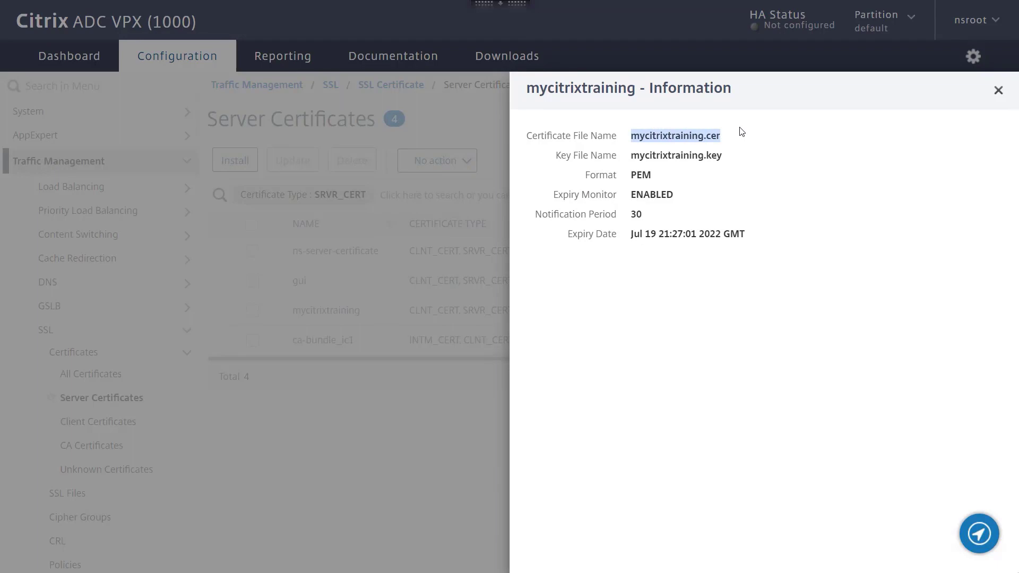
pyautogui.click(997, 90)
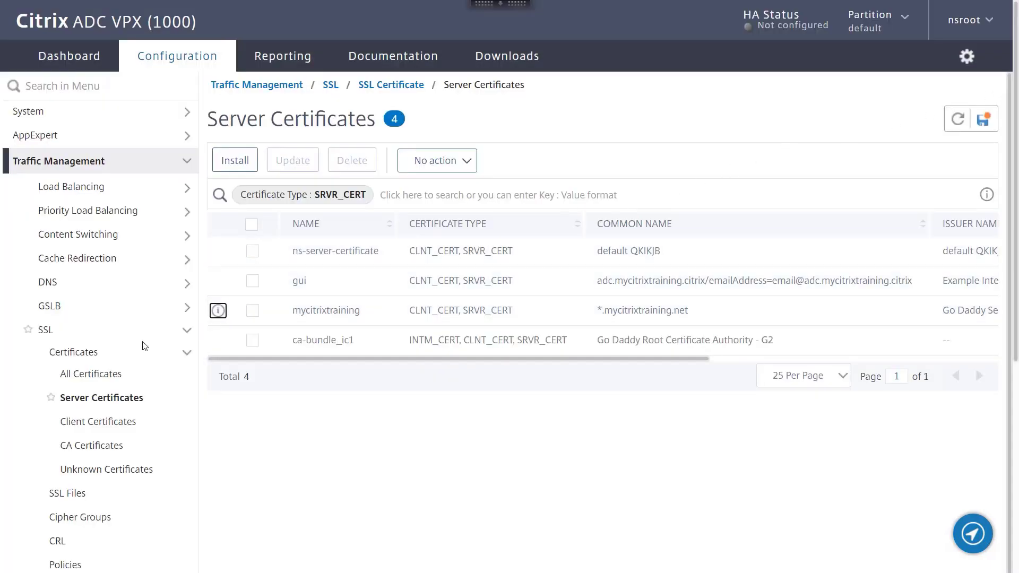
# Show the certificate files stored under SSL Files
pyautogui.click(97, 355)
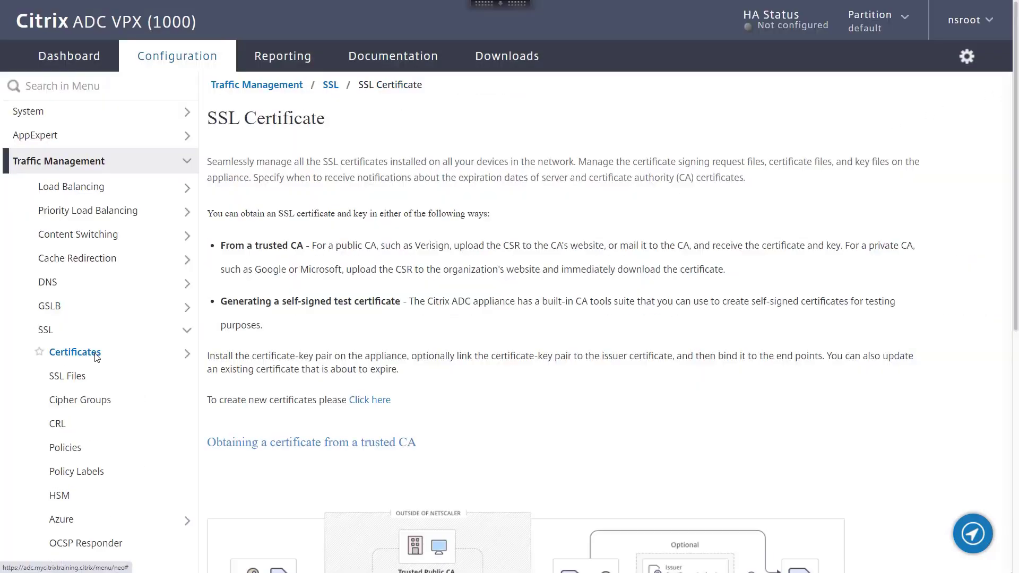
pyautogui.click(86, 380)
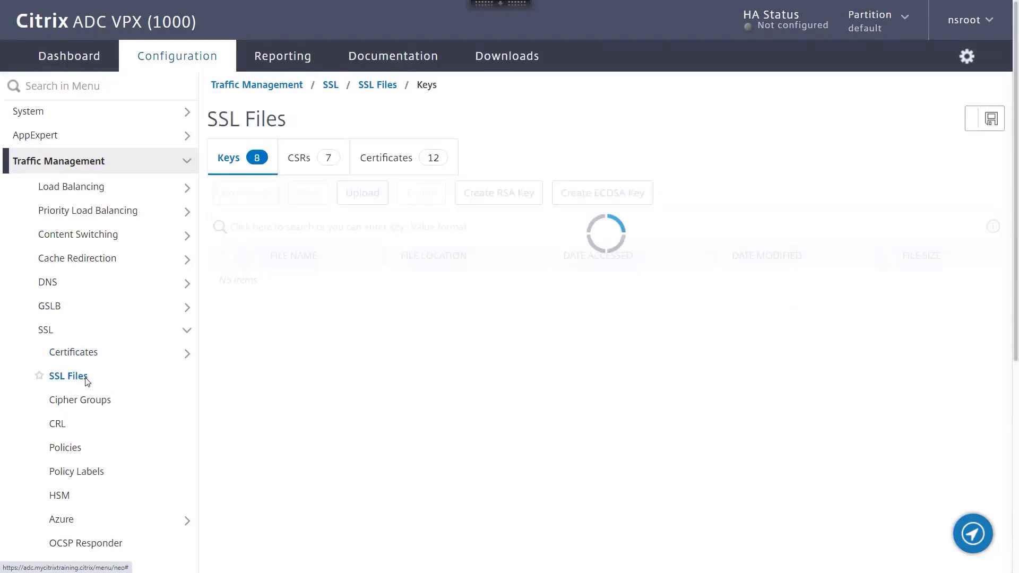
pyautogui.click(405, 159)
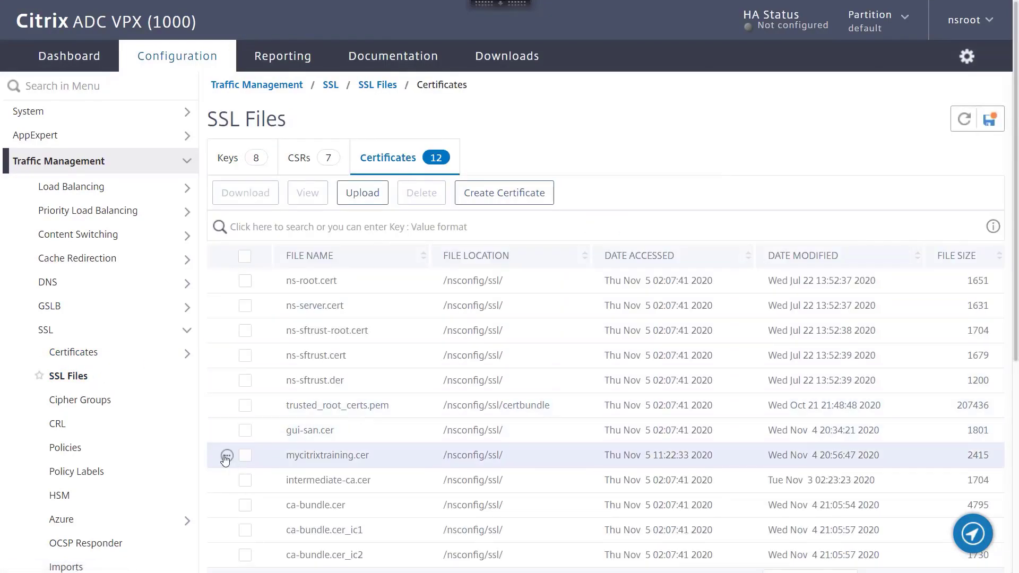
# Download mycitrixtraining.cer, keep it, and open it in the Windows certificate viewer
pyautogui.click(225, 457)
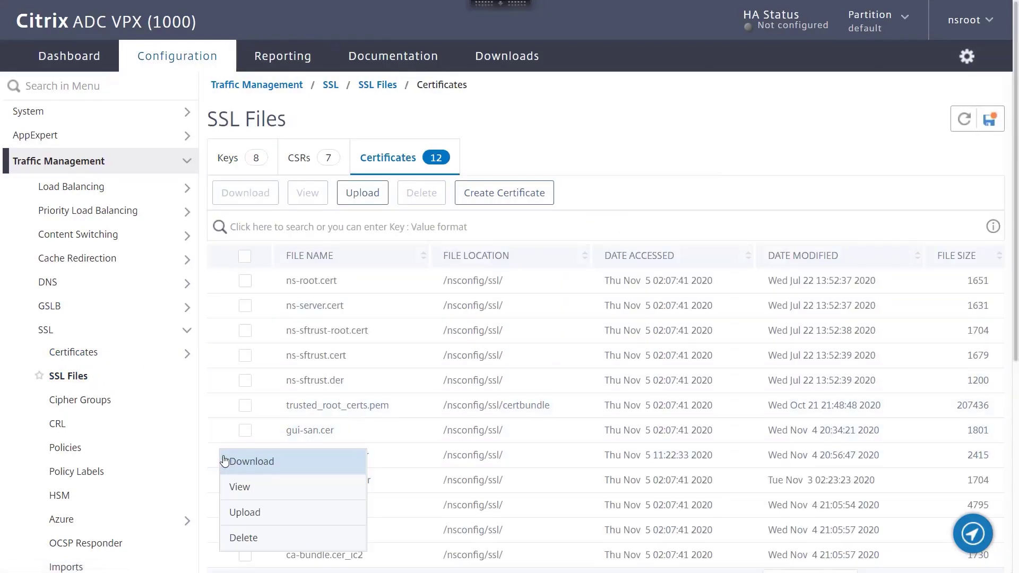
pyautogui.click(251, 462)
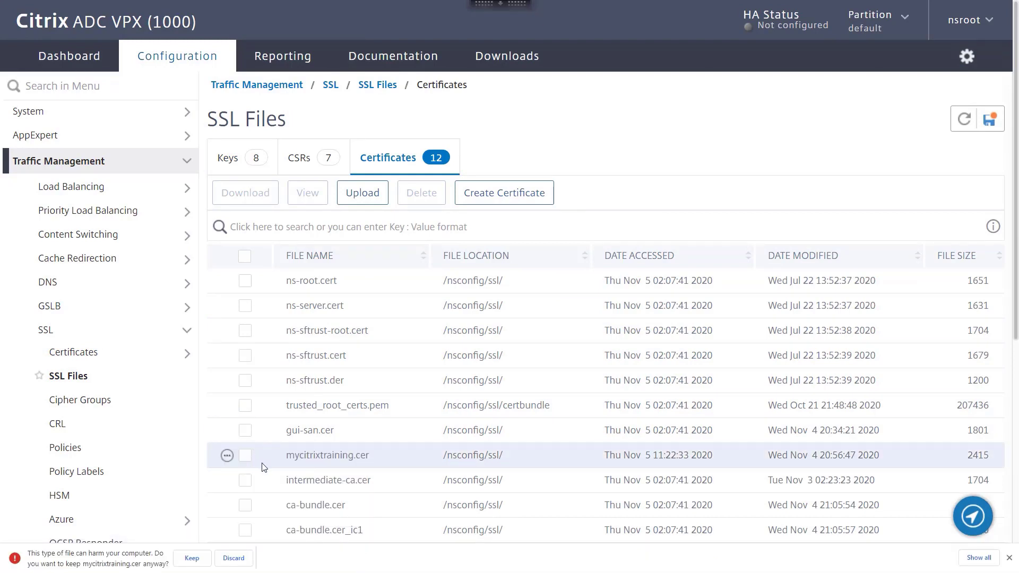
pyautogui.click(197, 559)
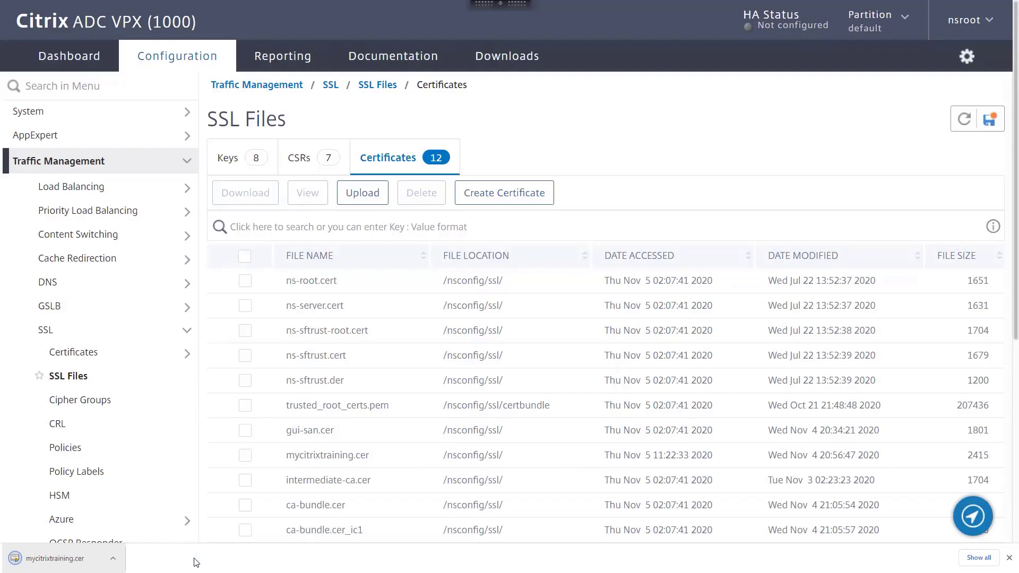
pyautogui.click(112, 558)
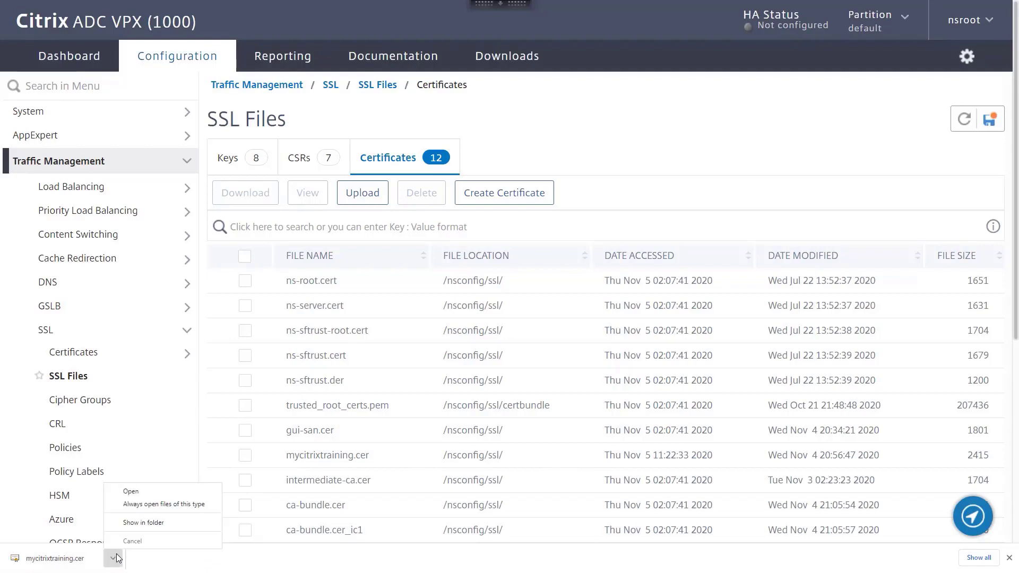
pyautogui.click(130, 492)
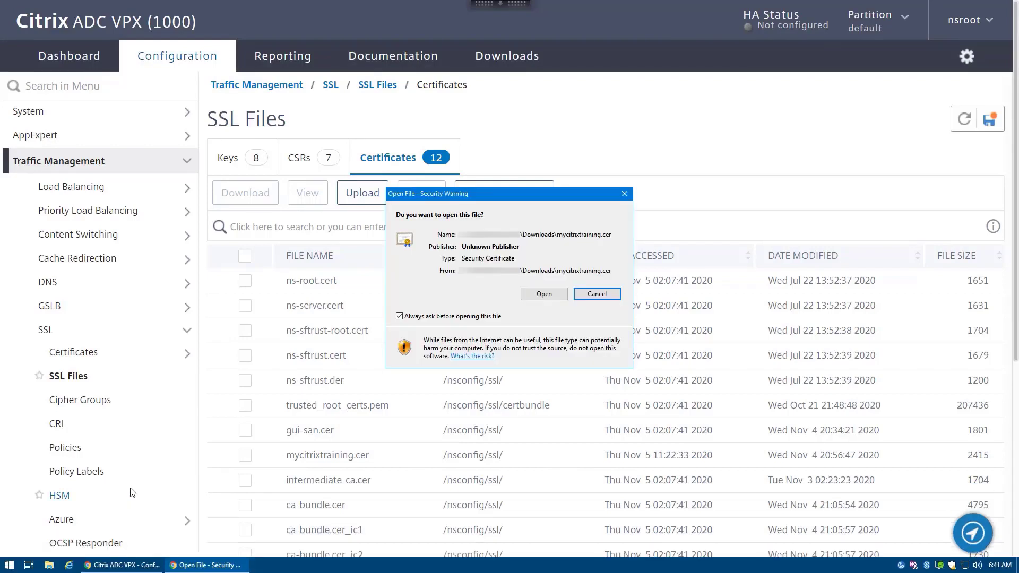
pyautogui.click(544, 294)
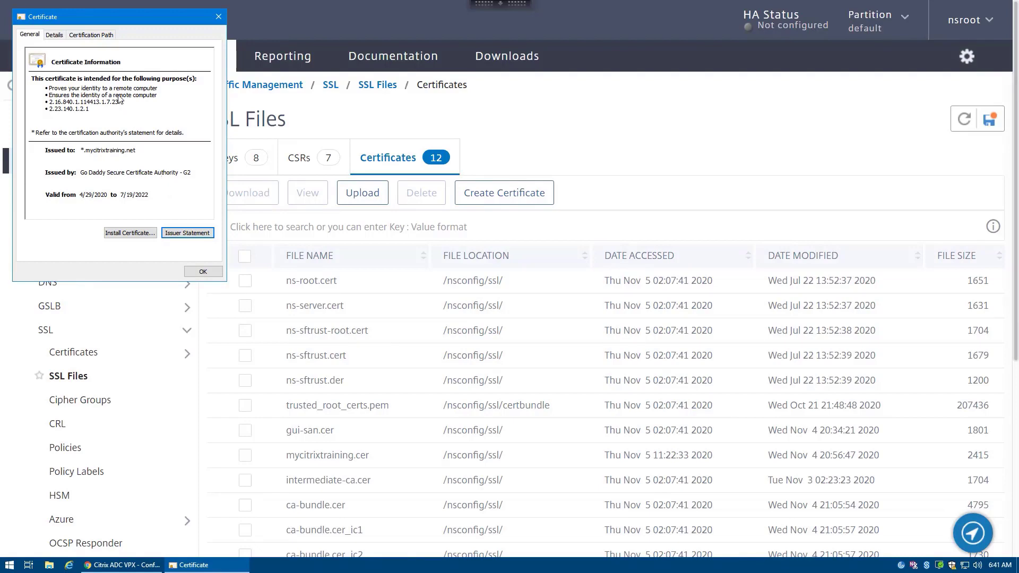
# Review the certification path up to Go Daddy Secure Certificate Authority - G2, then close the viewer
pyautogui.click(91, 34)
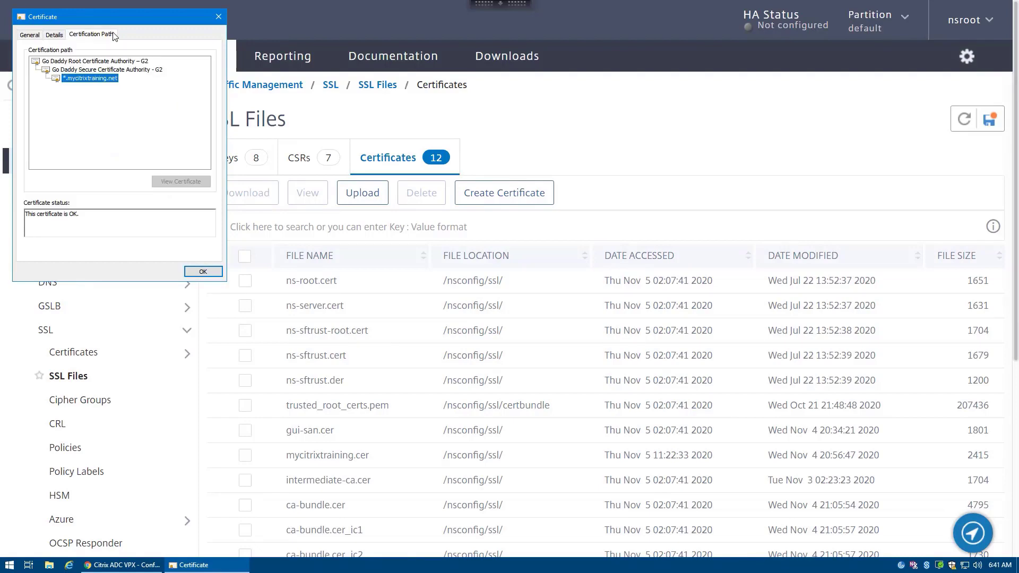
pyautogui.click(125, 69)
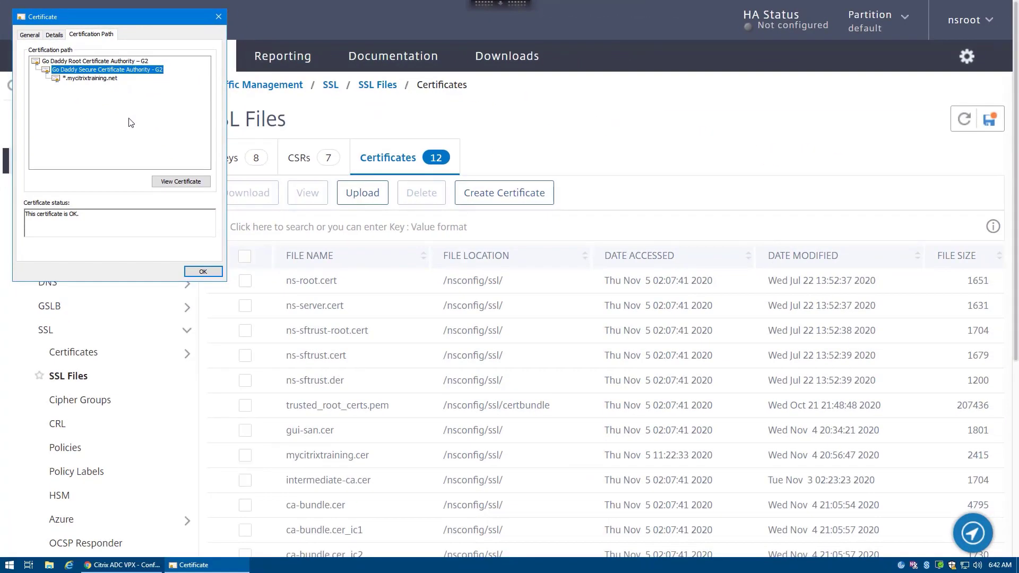
pyautogui.click(187, 273)
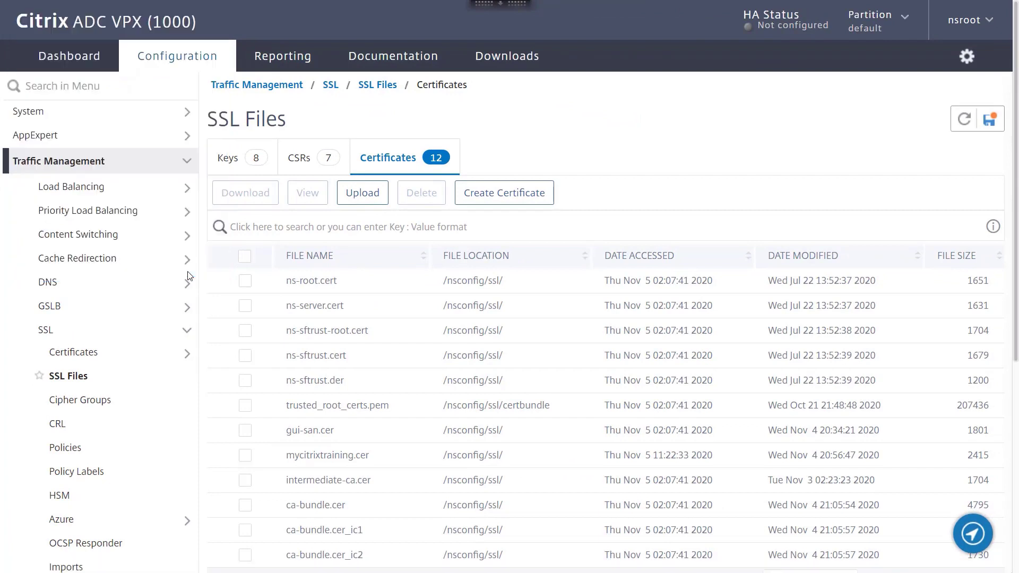
# Install a CA certificate-key pair named ca-bundle from the local file ca-bundle.cer
pyautogui.click(78, 354)
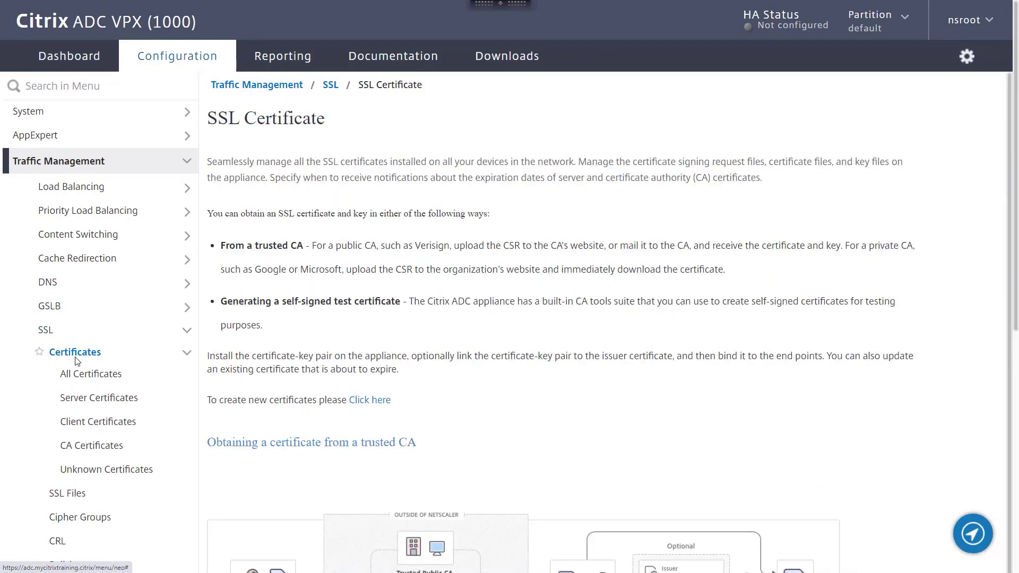
pyautogui.click(73, 446)
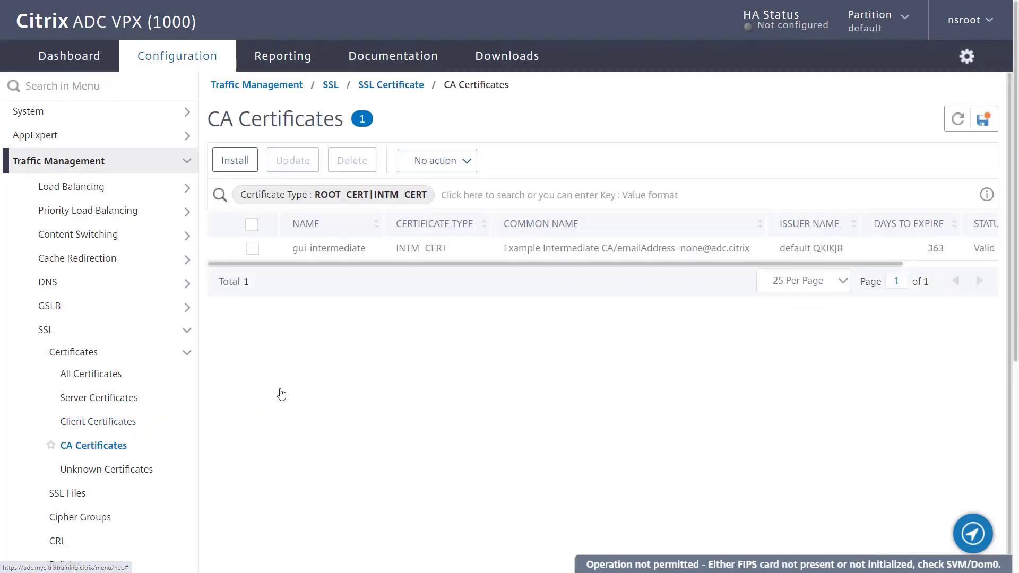
pyautogui.click(242, 161)
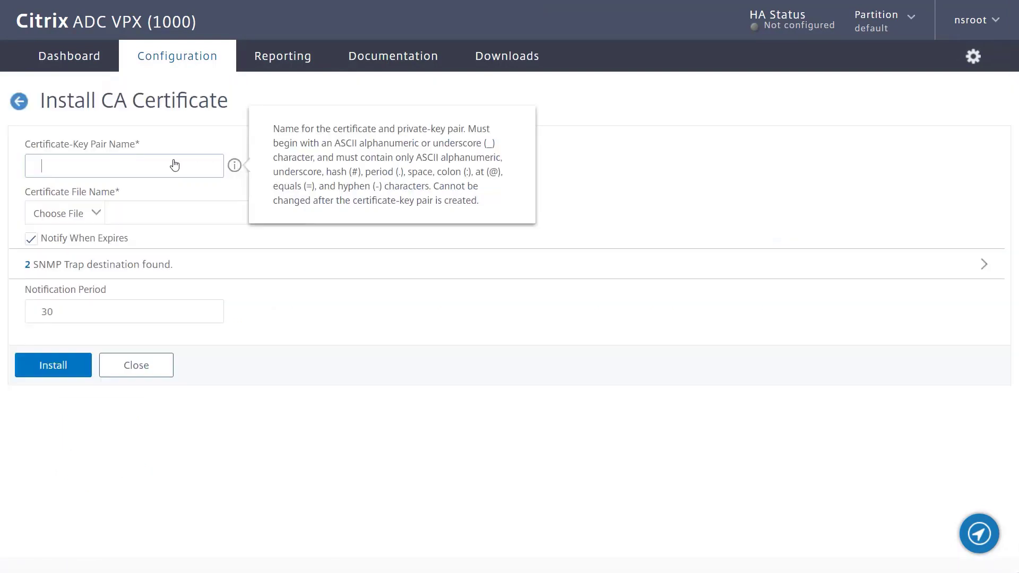
pyautogui.write('ca-bundle')
pyautogui.click(98, 212)
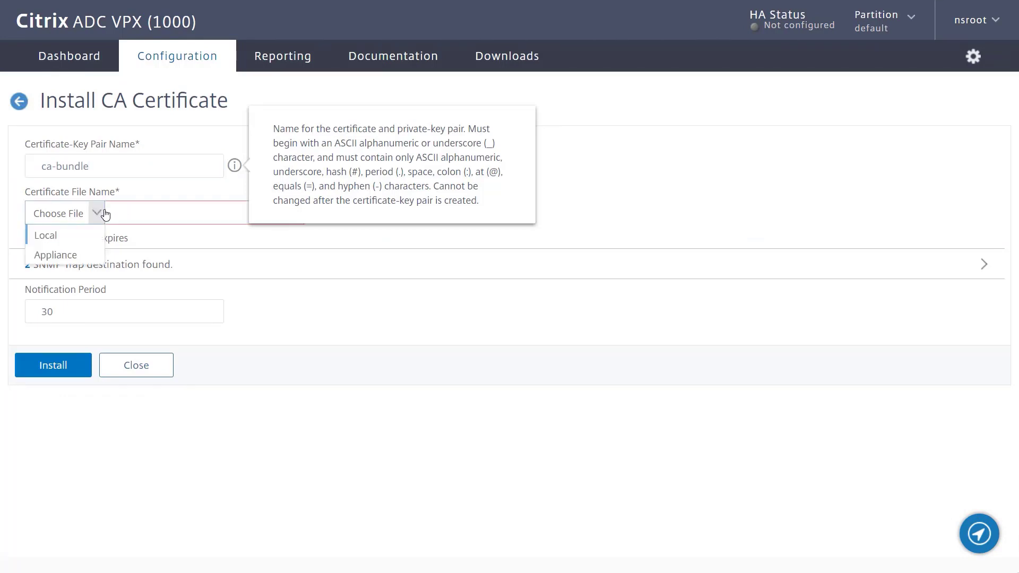
pyautogui.click(69, 234)
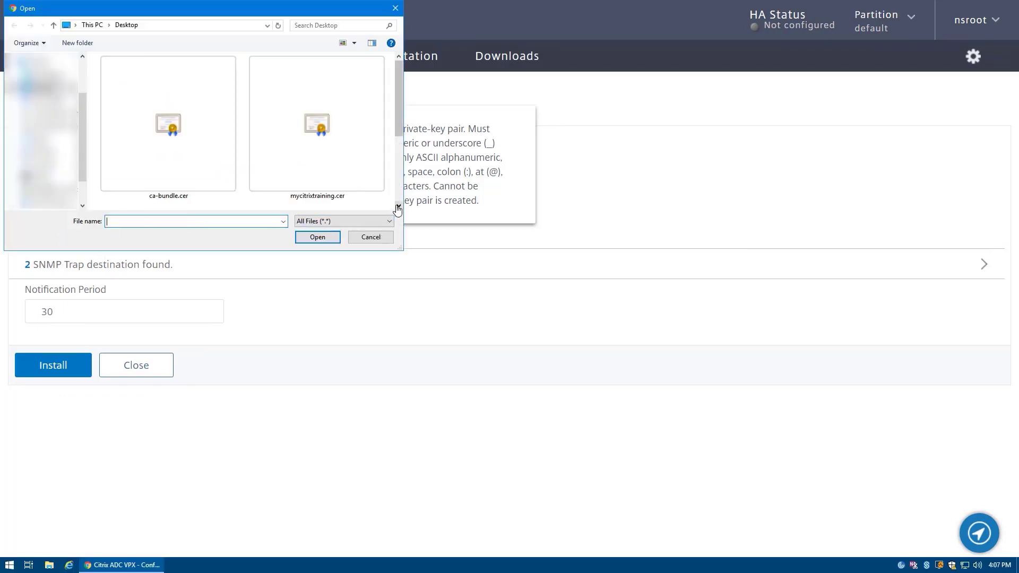
pyautogui.click(200, 170)
pyautogui.click(301, 238)
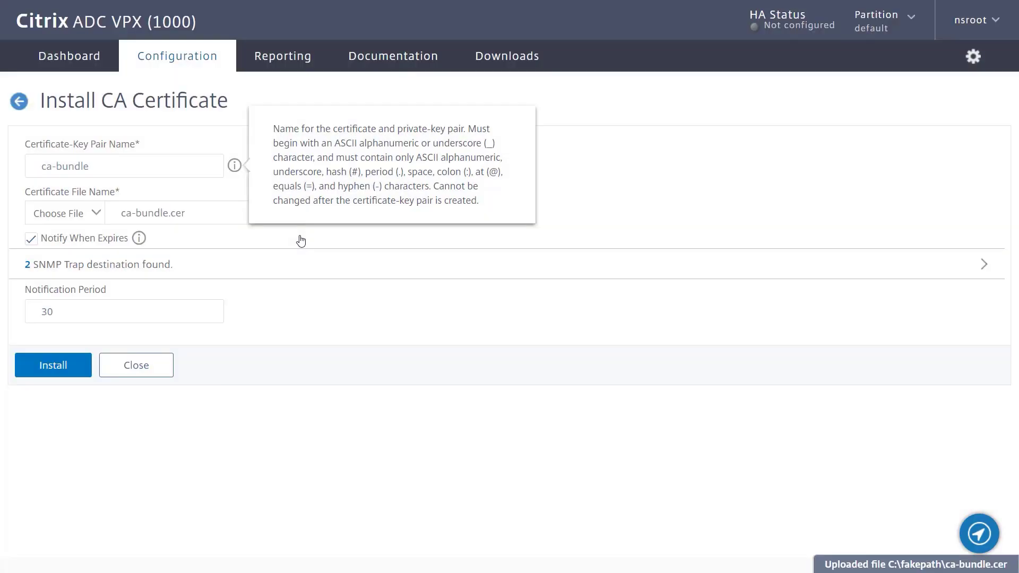
pyautogui.click(62, 365)
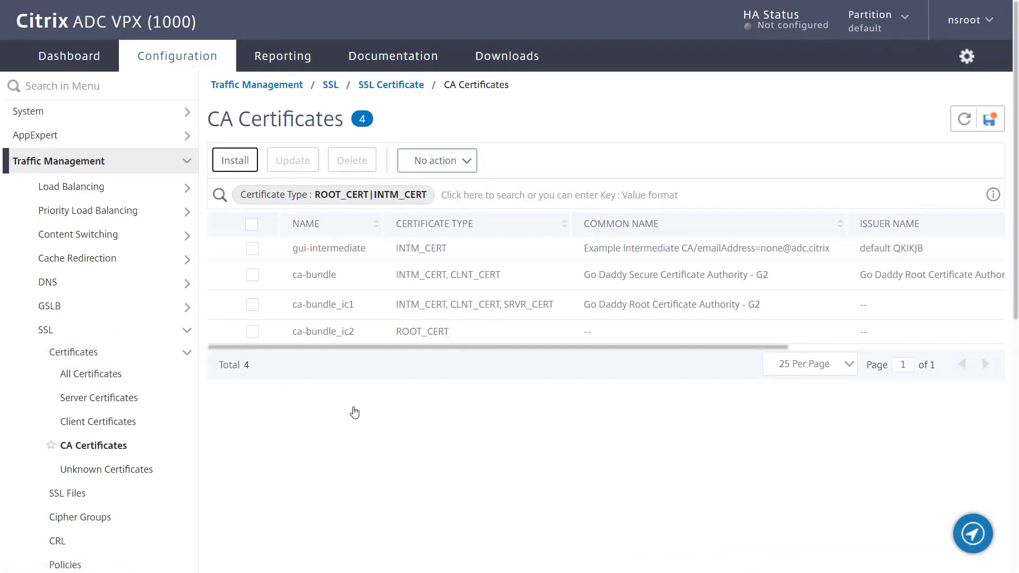
pyautogui.click(451, 160)
pyautogui.click(431, 179)
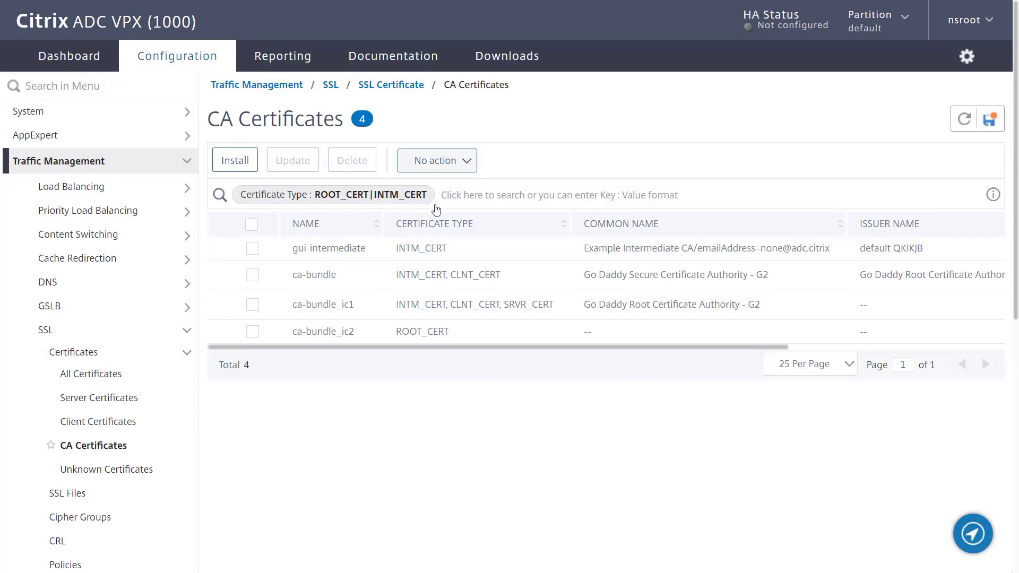
pyautogui.moveTo(233, 333)
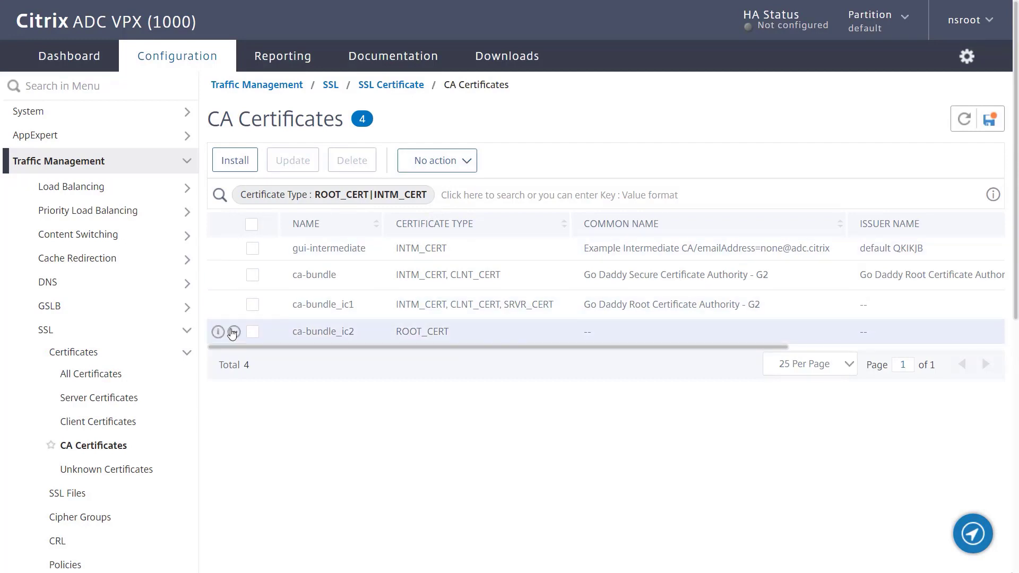
pyautogui.moveTo(237, 313)
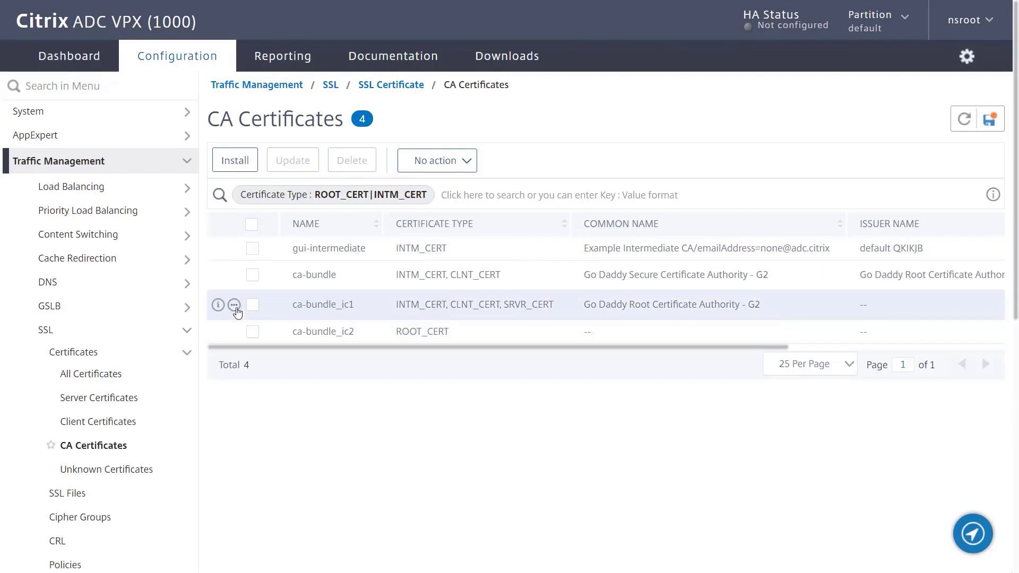
pyautogui.click(235, 275)
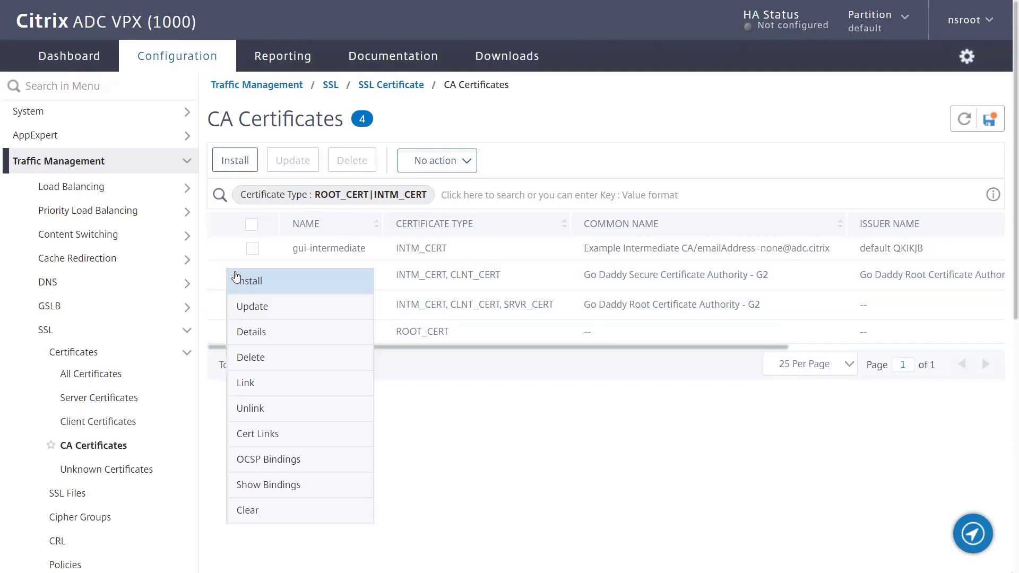
pyautogui.click(249, 433)
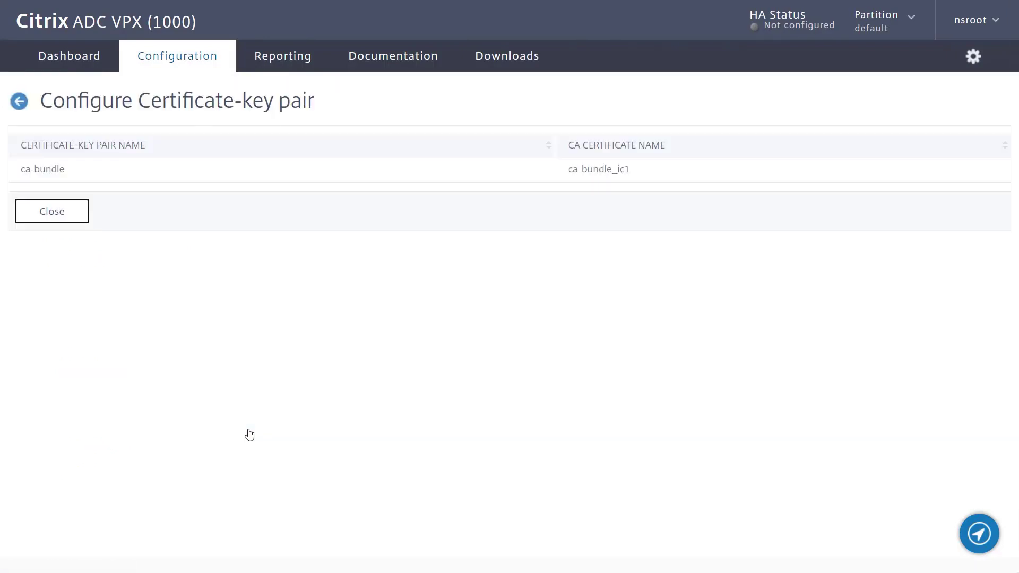
pyautogui.click(62, 216)
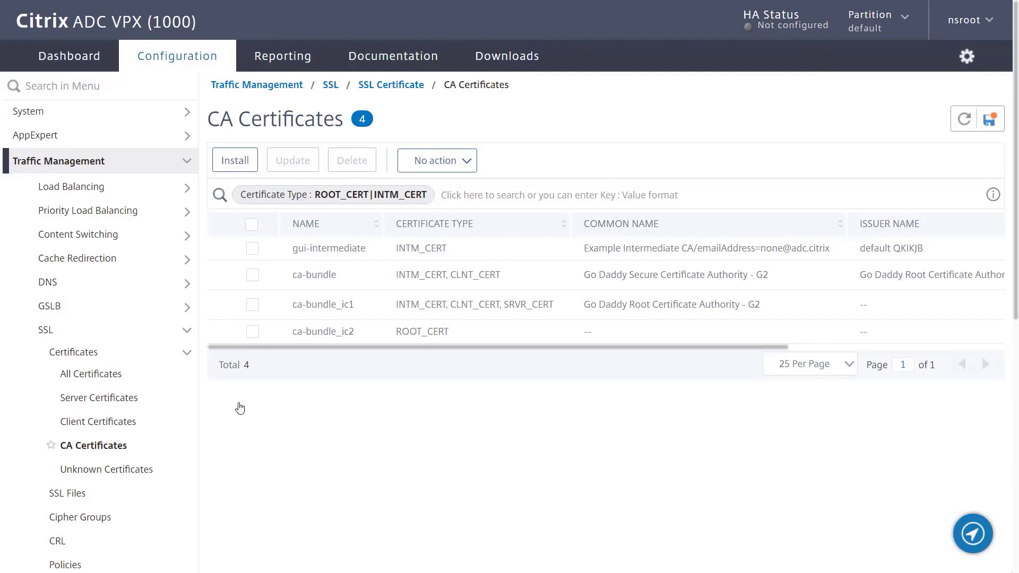
# Link the mycitrixtraining server certificate to ca-bundle and view its certificate links
pyautogui.click(126, 403)
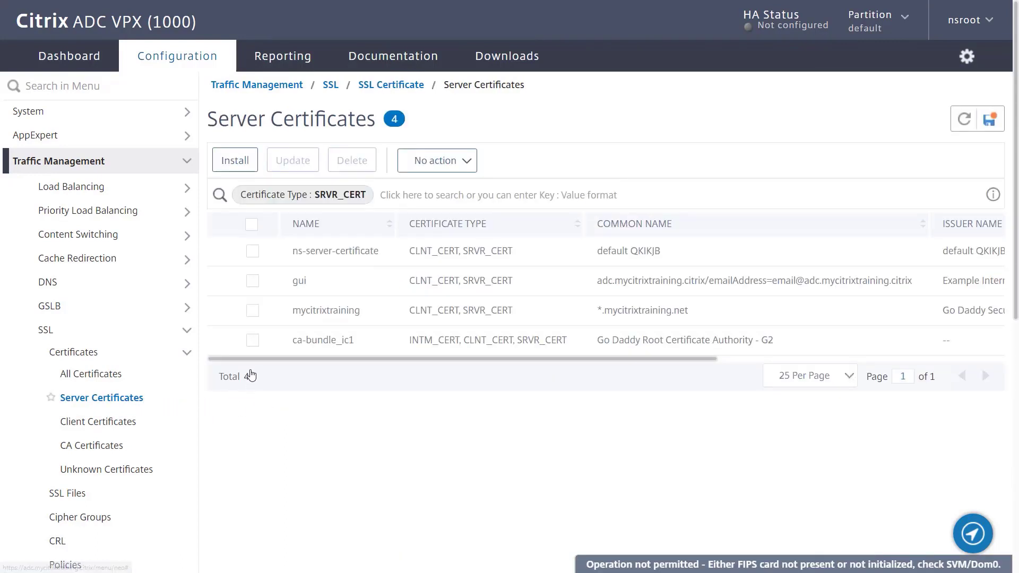
pyautogui.rightClick(231, 313)
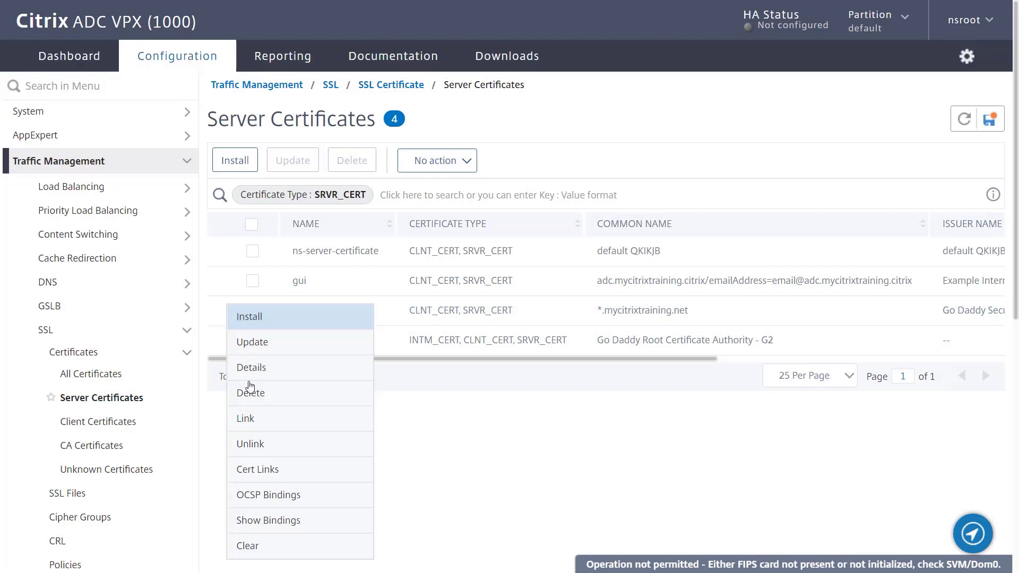
pyautogui.click(251, 419)
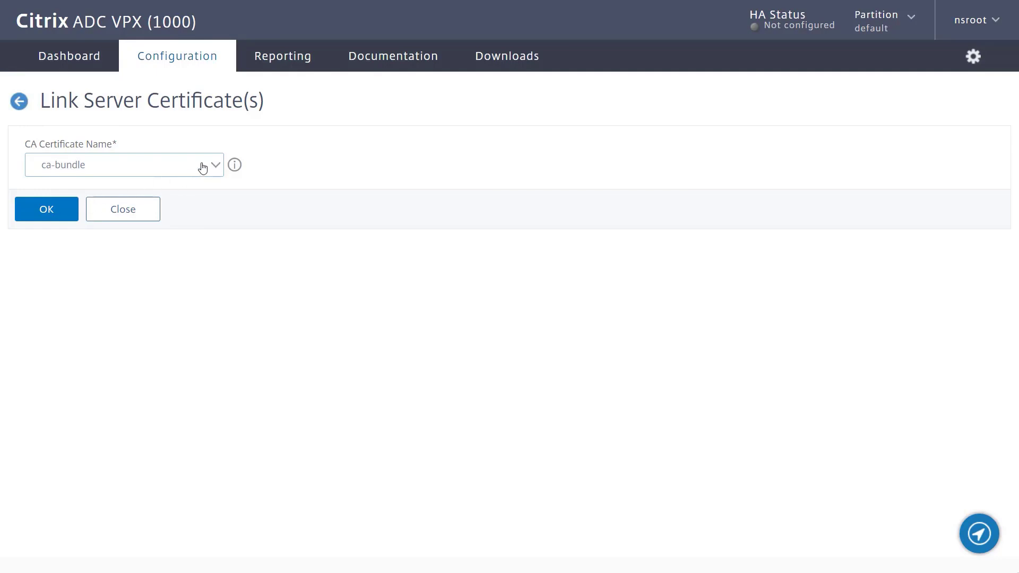
pyautogui.click(203, 167)
pyautogui.click(203, 168)
pyautogui.click(47, 209)
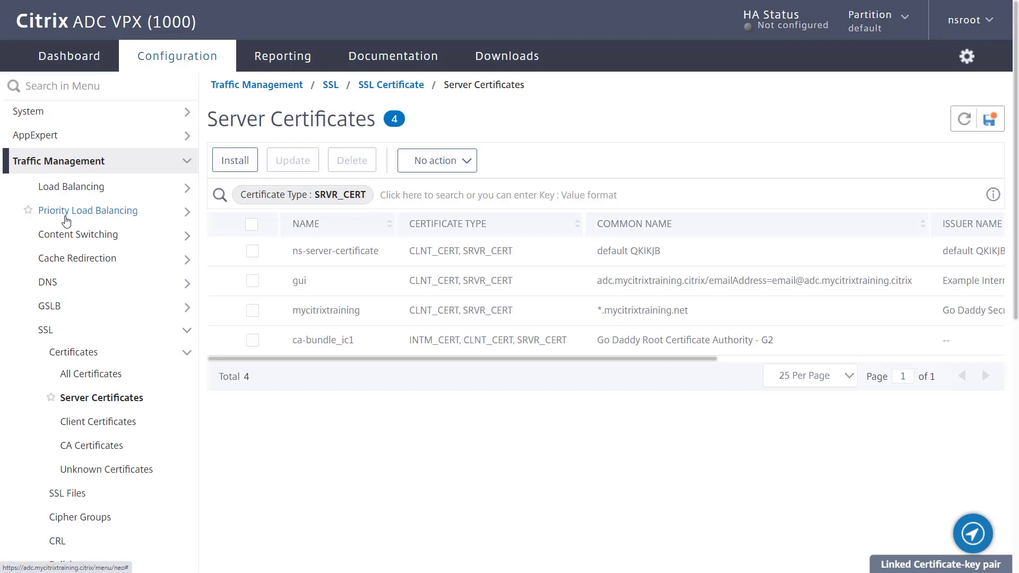
pyautogui.rightClick(230, 312)
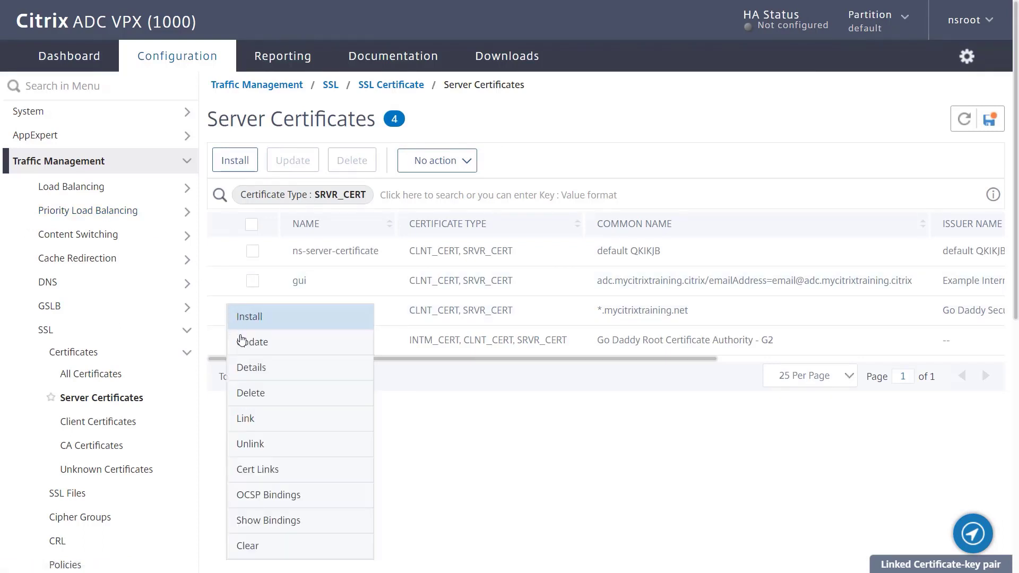
pyautogui.click(268, 468)
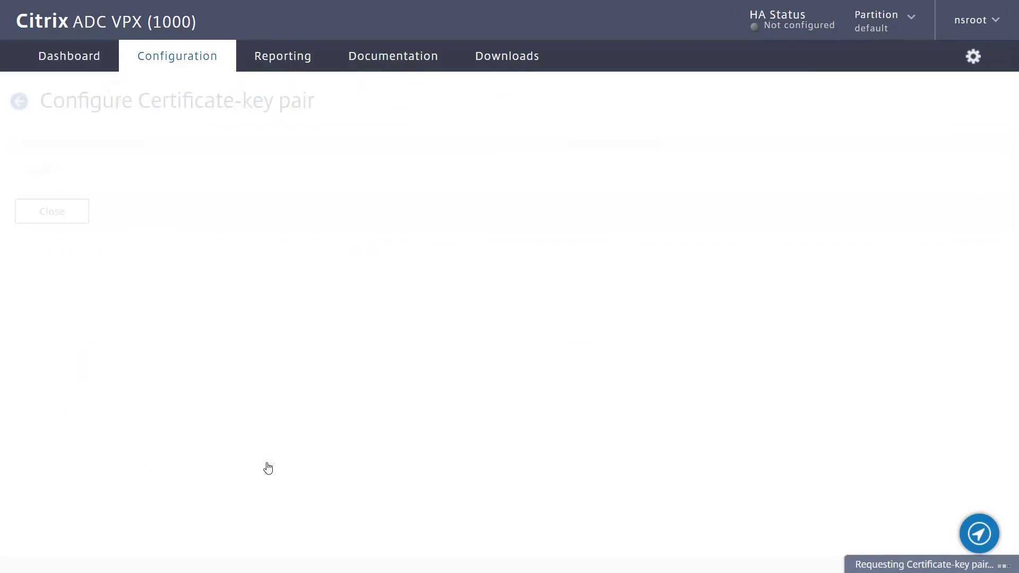